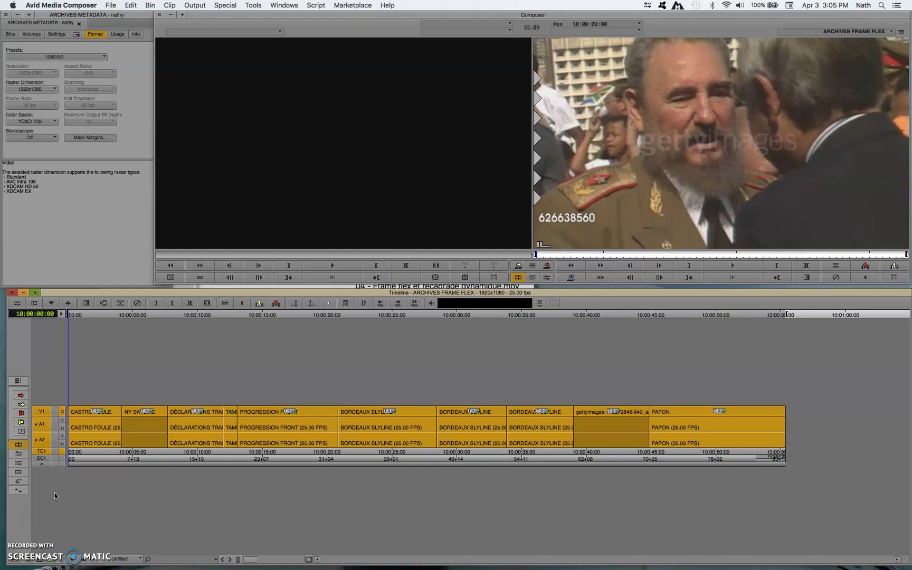
# Open the List Tool and make Default EDL the active setting.
pyautogui.click(57, 469)
pyautogui.click(195, 5)
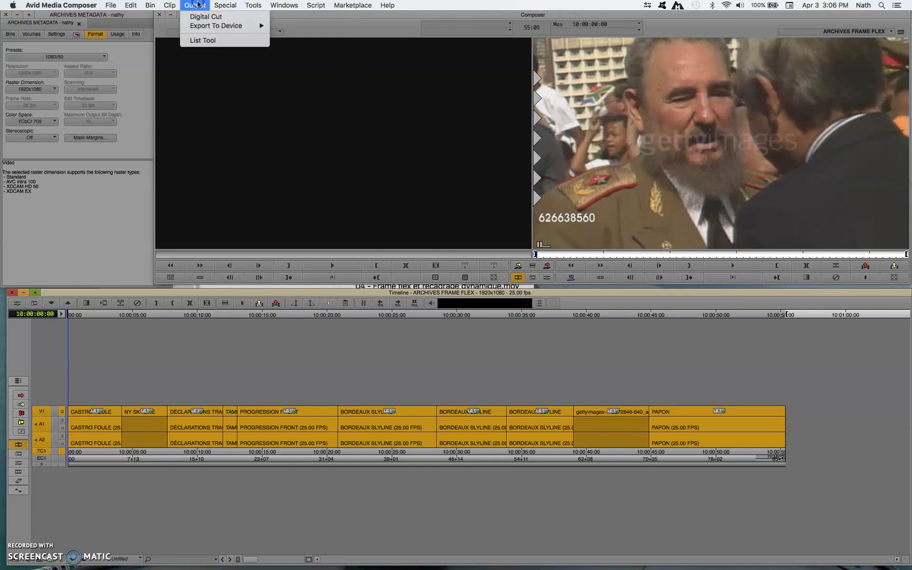
pyautogui.click(204, 42)
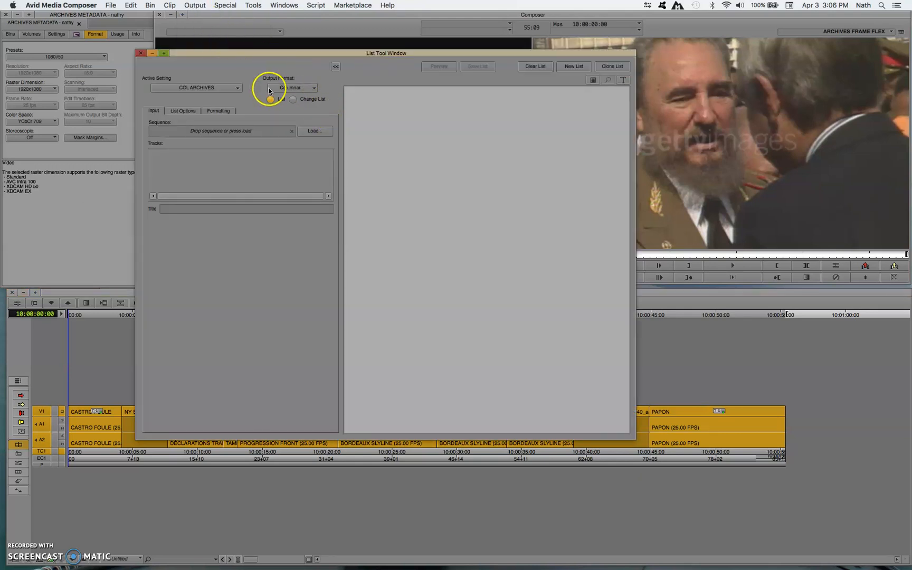
pyautogui.click(228, 87)
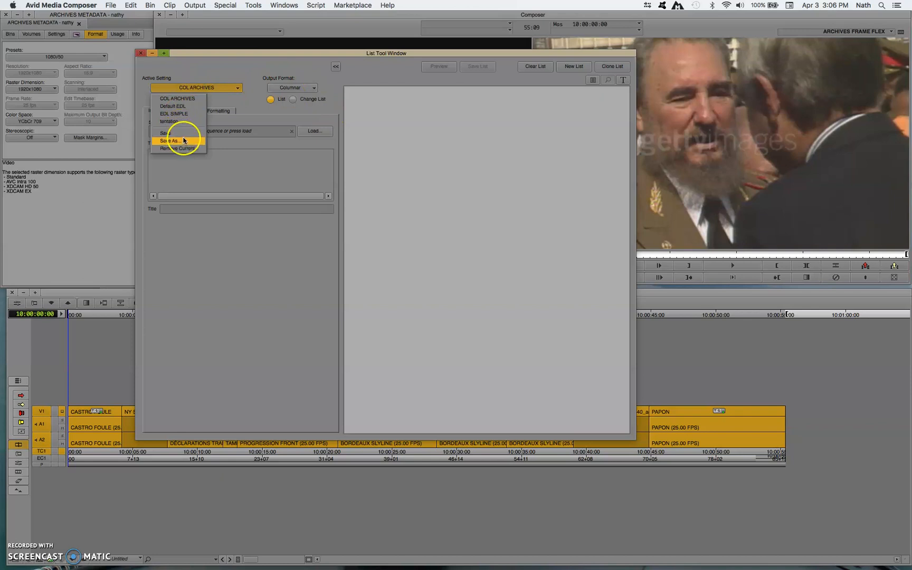
pyautogui.click(175, 105)
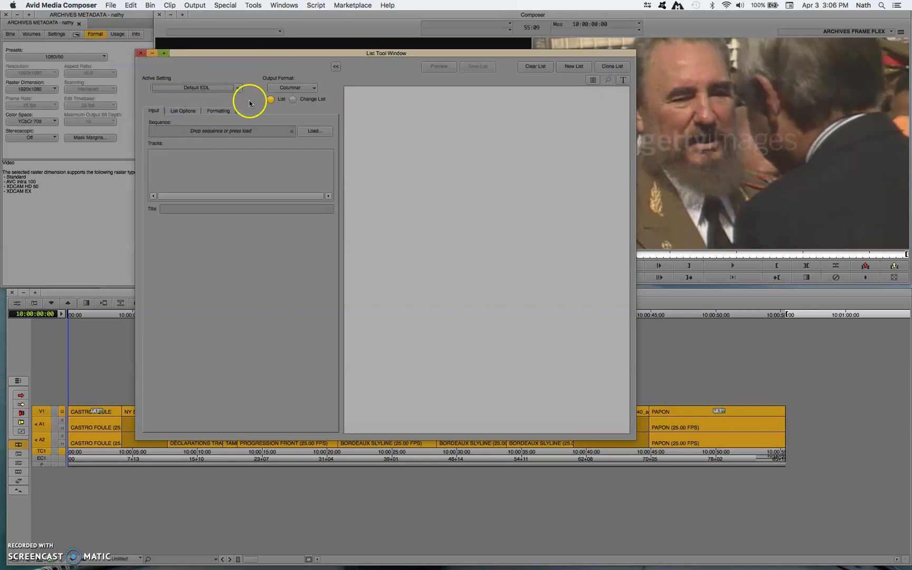
# Load the ARCHIVES FRAME FLEX sequence into the list and exclude audio tracks A1 and A2.
pyautogui.click(311, 132)
pyautogui.click(162, 142)
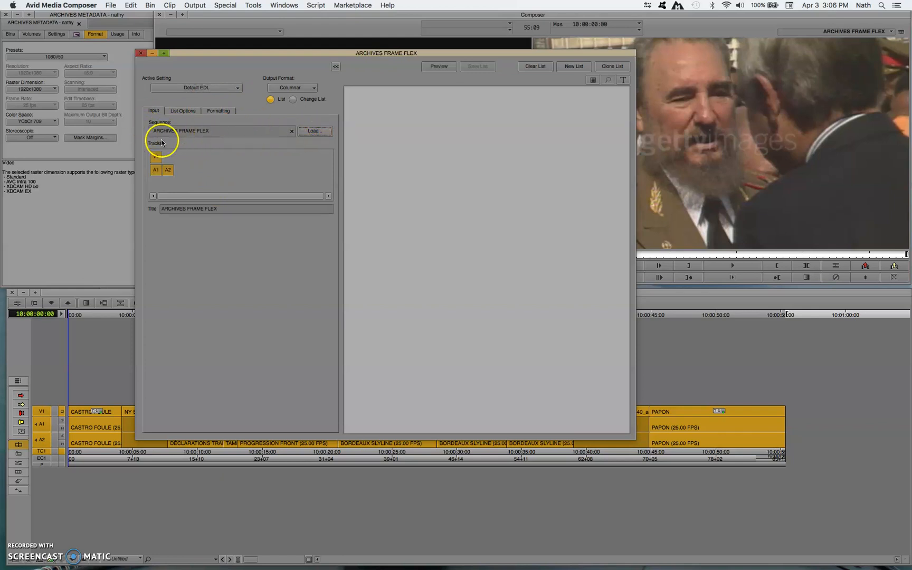
pyautogui.click(156, 169)
pyautogui.click(168, 170)
# Set the list's output format to CMX_3600.
pyautogui.click(181, 111)
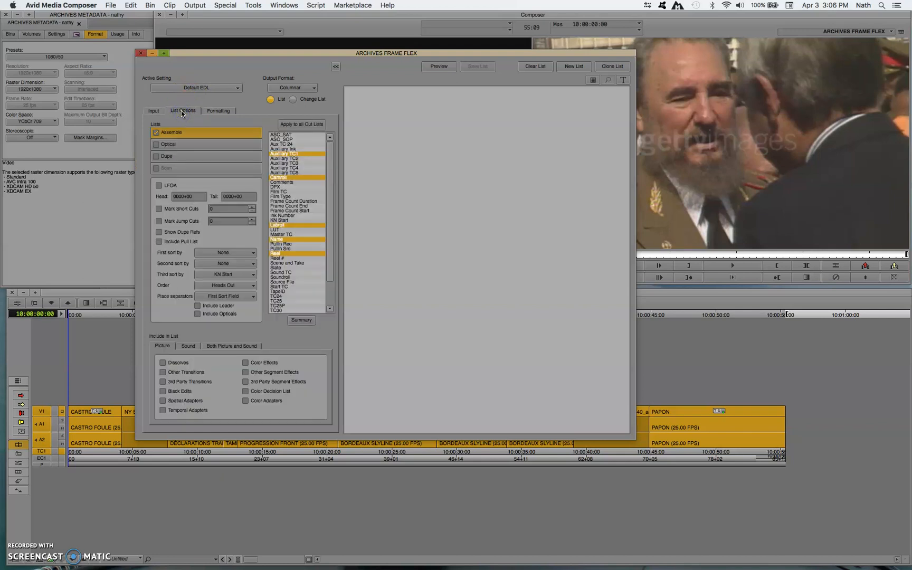
pyautogui.click(280, 88)
pyautogui.click(299, 113)
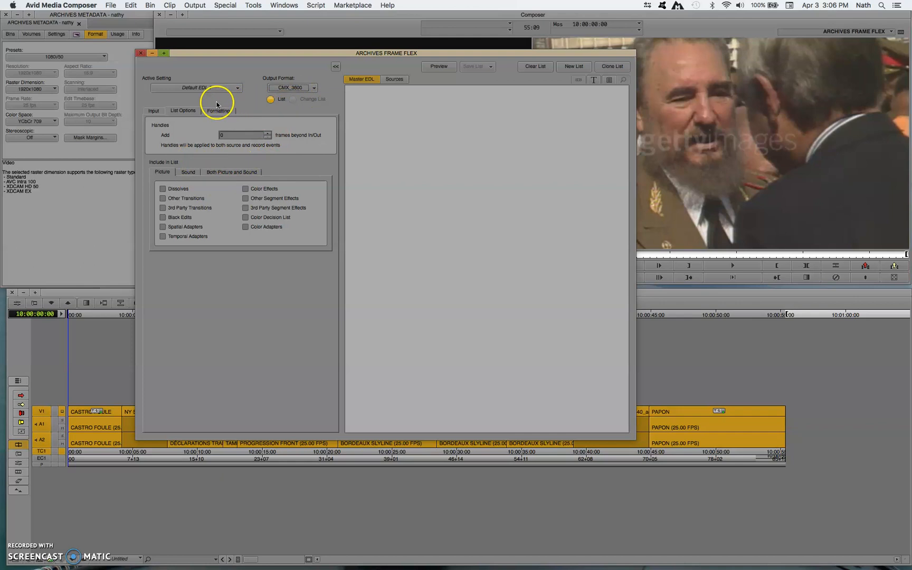
pyautogui.click(230, 174)
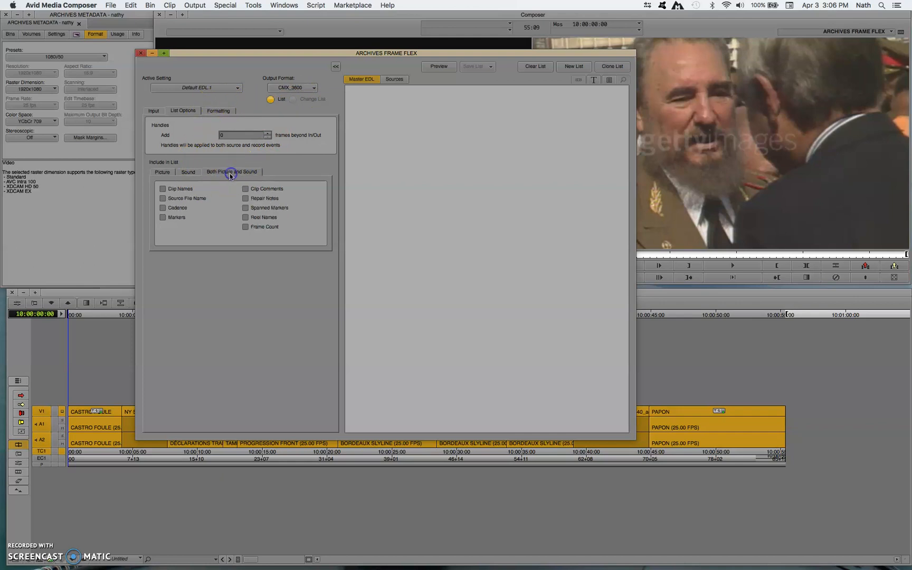
pyautogui.click(175, 190)
pyautogui.click(176, 189)
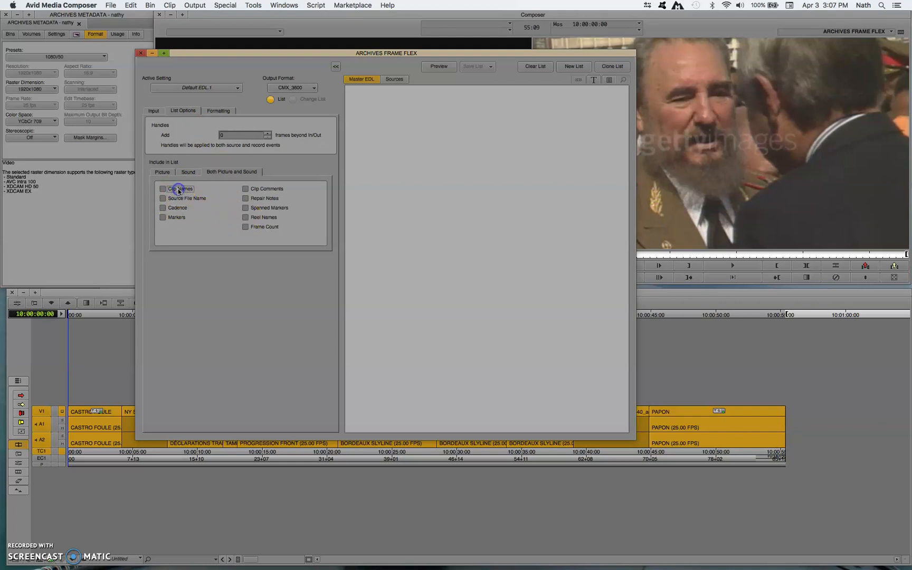
# Set the Source TC in the EDL formatting to AUX_1_TC.
pyautogui.click(219, 111)
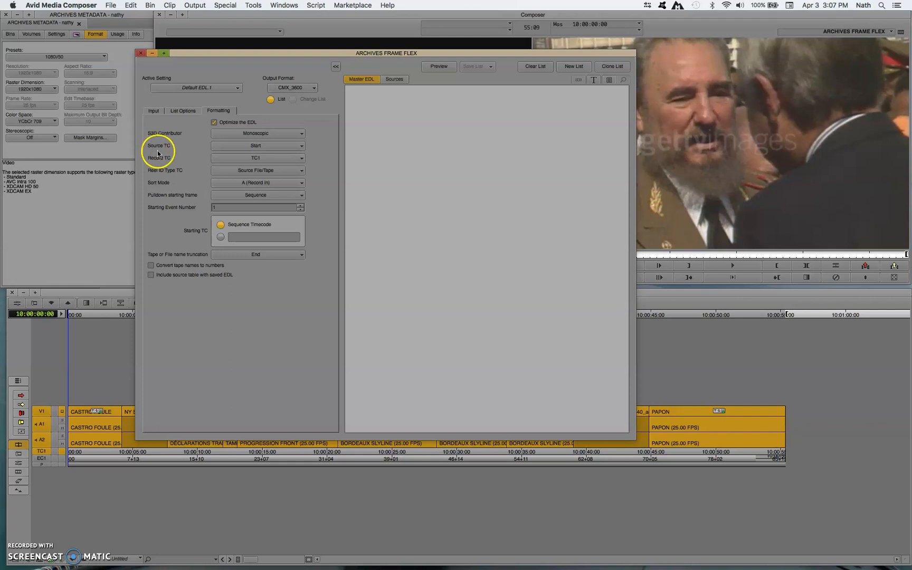
pyautogui.click(223, 146)
pyautogui.moveTo(300, 168); pyautogui.dragTo(298, 190)
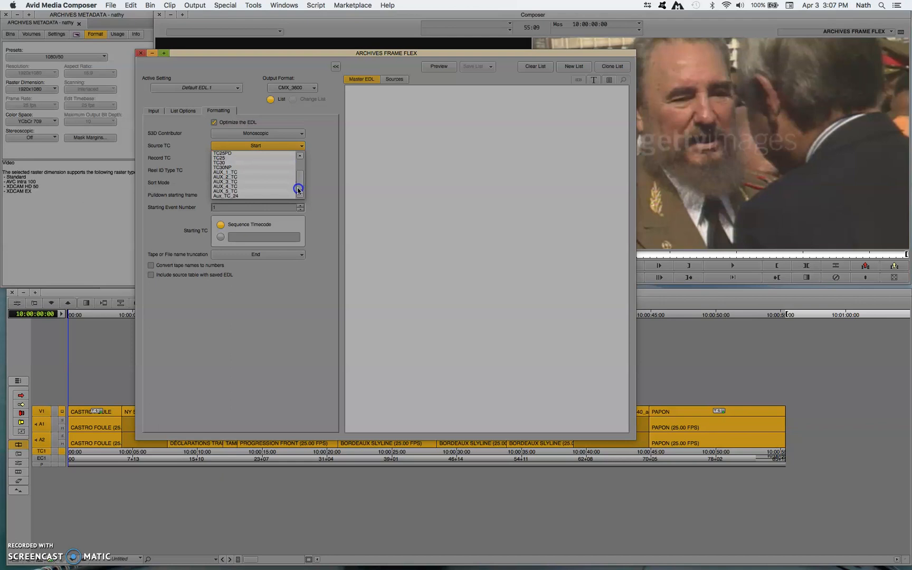
pyautogui.click(219, 173)
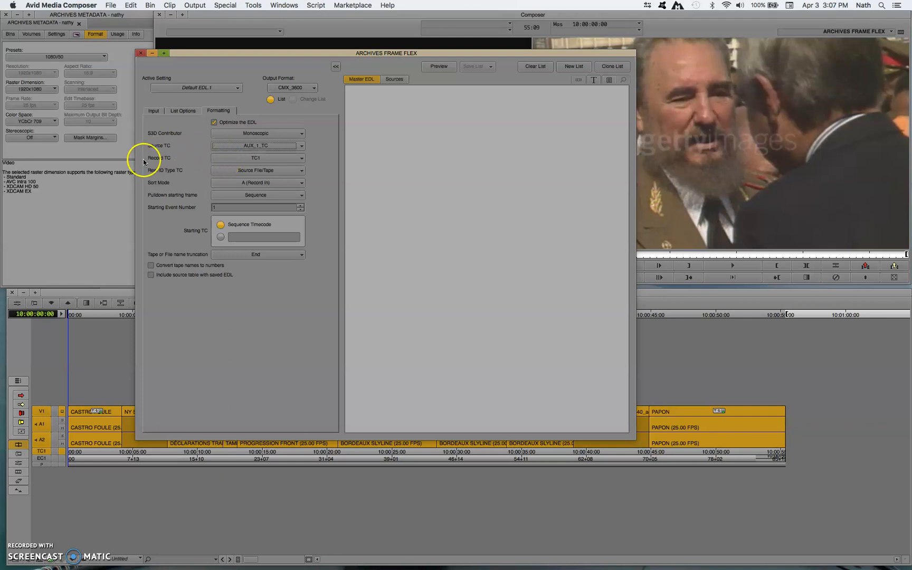
pyautogui.click(220, 172)
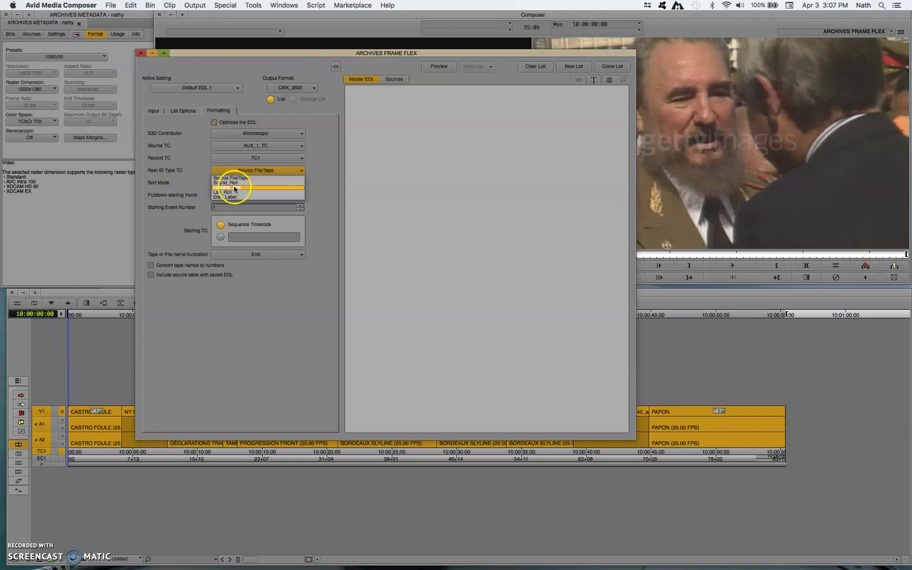
pyautogui.click(184, 171)
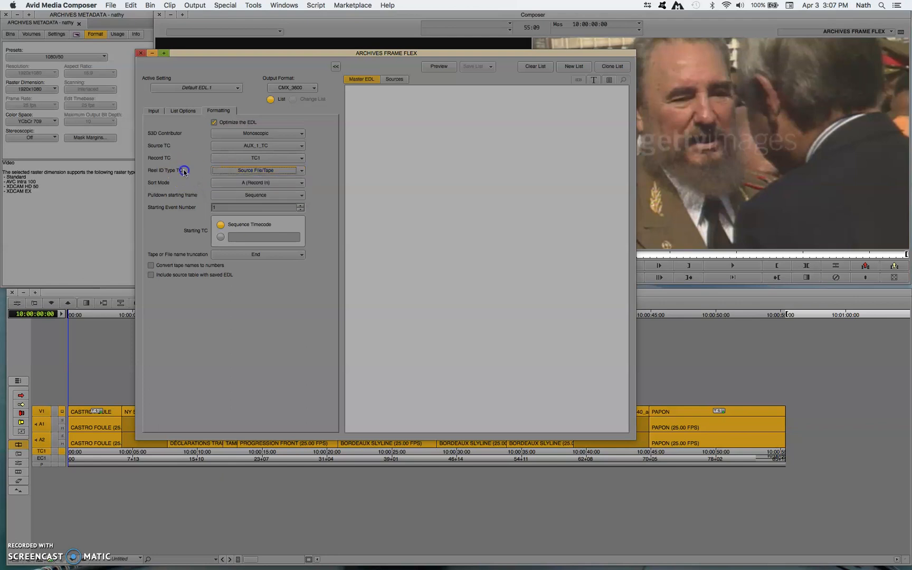
pyautogui.click(220, 236)
pyautogui.click(220, 225)
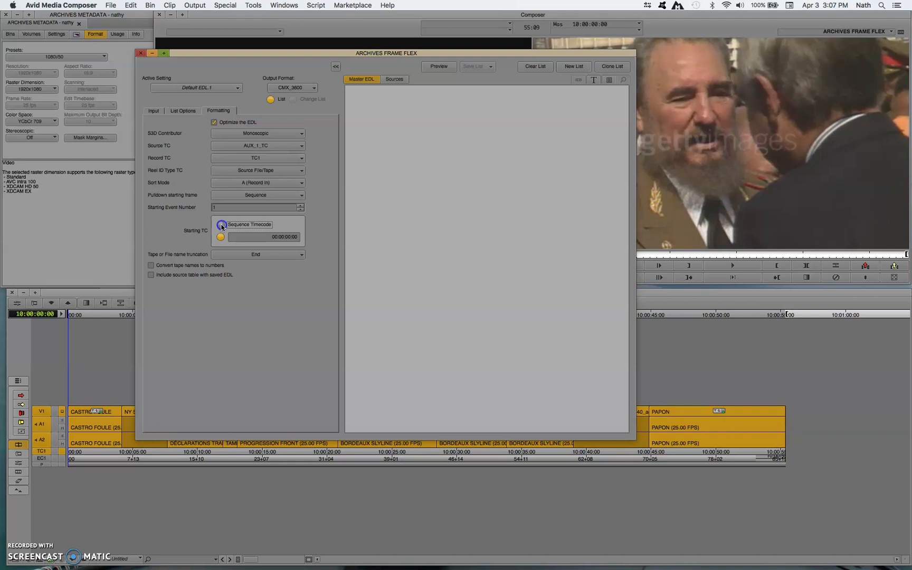
pyautogui.click(231, 222)
# Generate the CMX_3600 EDL preview and highlight events 001 and 002 to examine them.
pyautogui.click(431, 70)
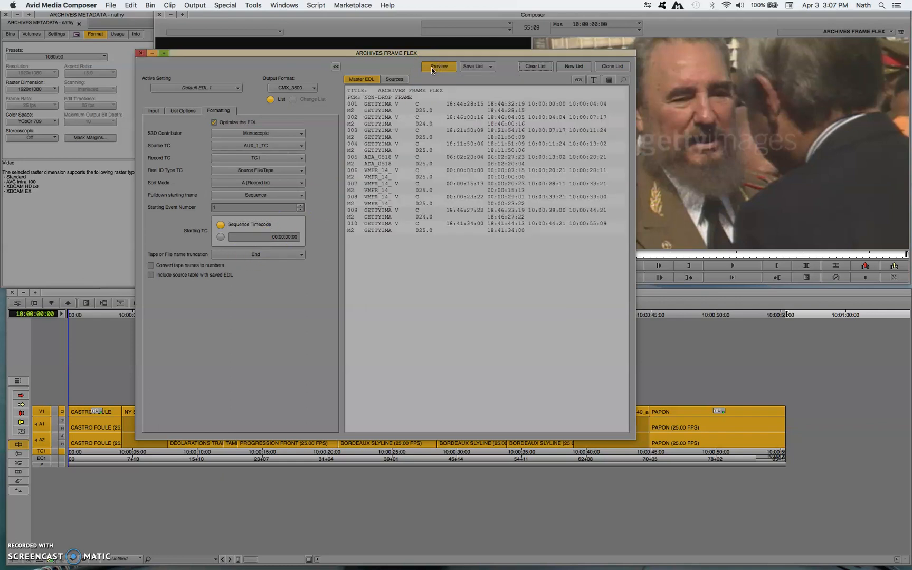
pyautogui.click(389, 111)
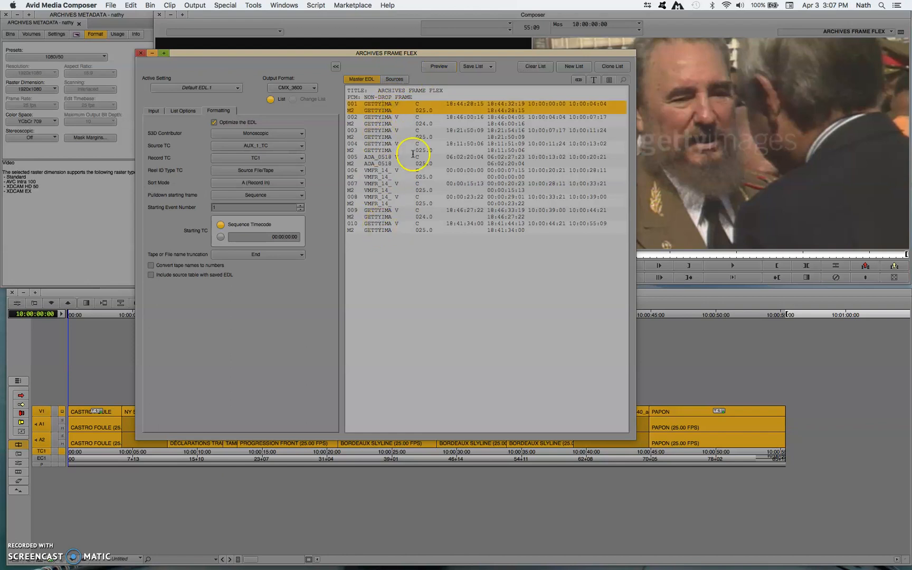
pyautogui.click(425, 112)
pyautogui.click(426, 123)
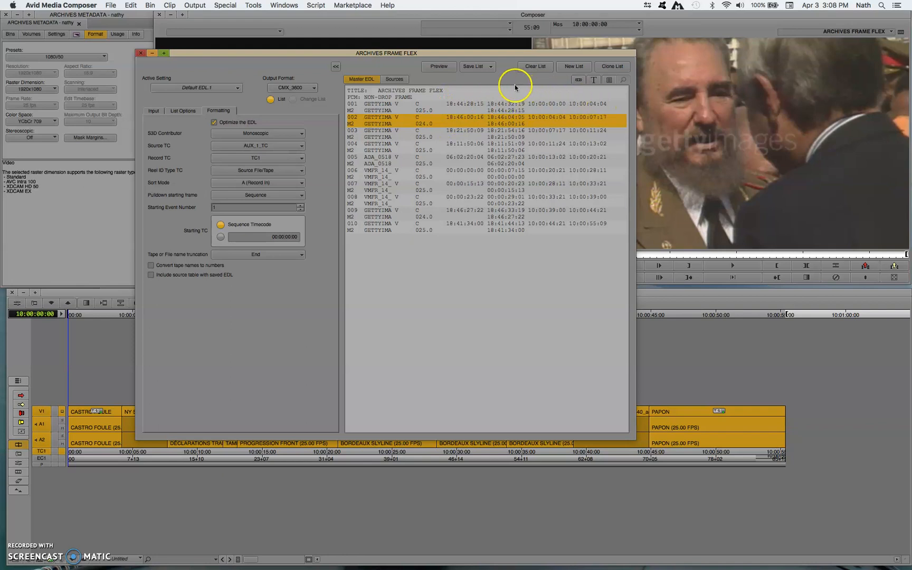
# Include clip names and source file names in the EDL and refresh the preview.
pyautogui.click(173, 111)
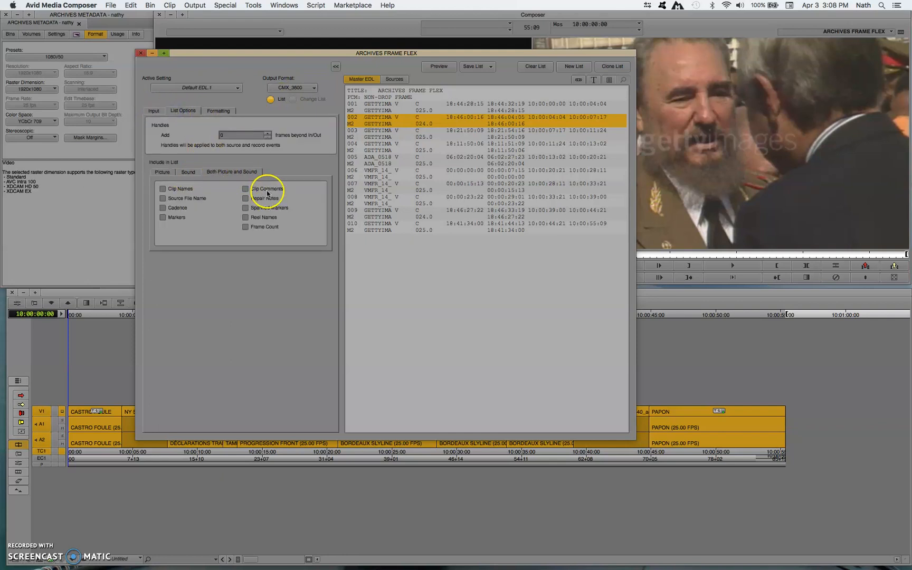
pyautogui.click(179, 189)
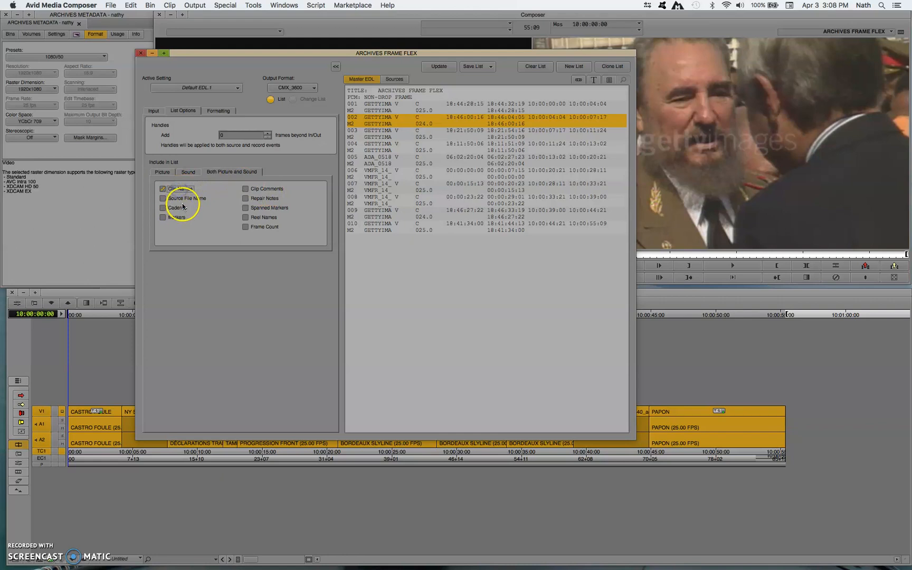
pyautogui.click(182, 199)
pyautogui.click(436, 67)
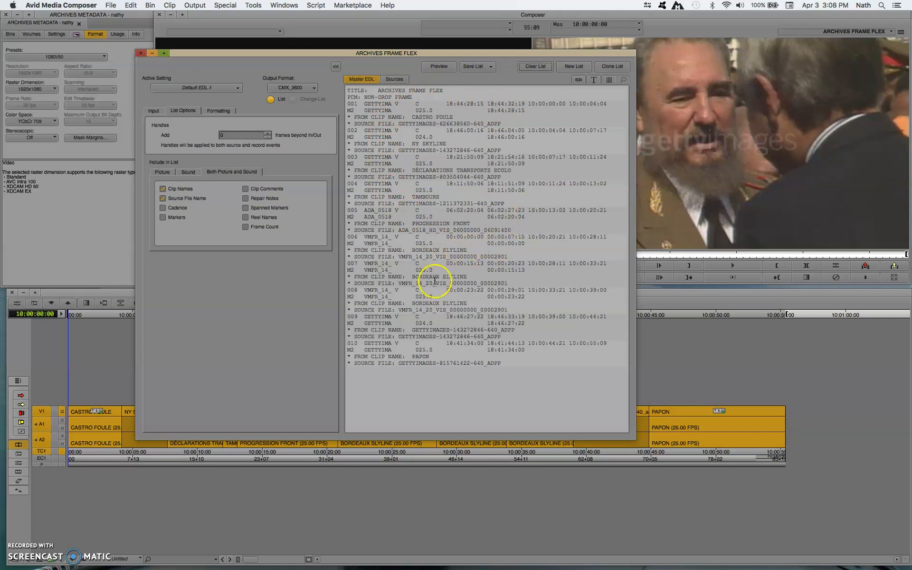
# Remove clip names and source file names from the EDL and refresh the preview.
pyautogui.click(174, 189)
pyautogui.click(174, 198)
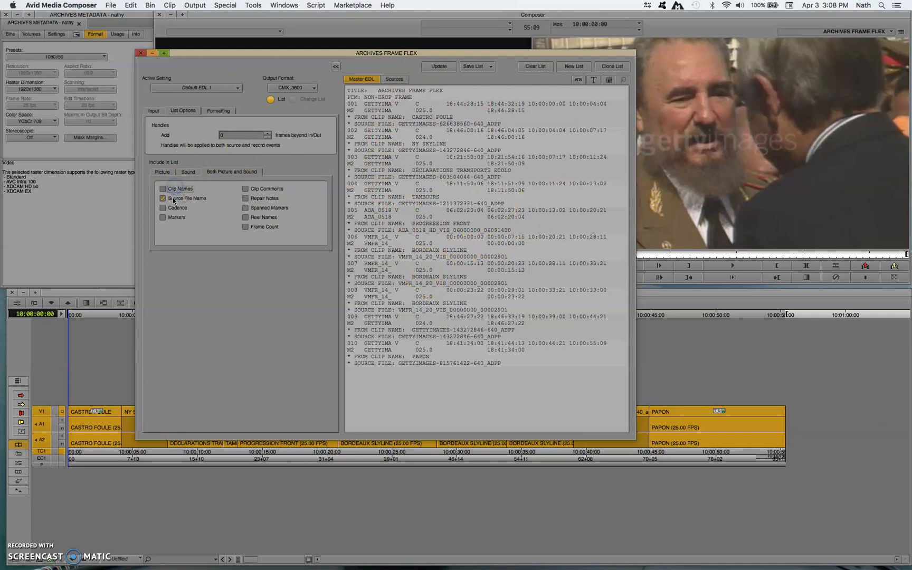
pyautogui.click(187, 172)
pyautogui.click(163, 172)
pyautogui.click(224, 172)
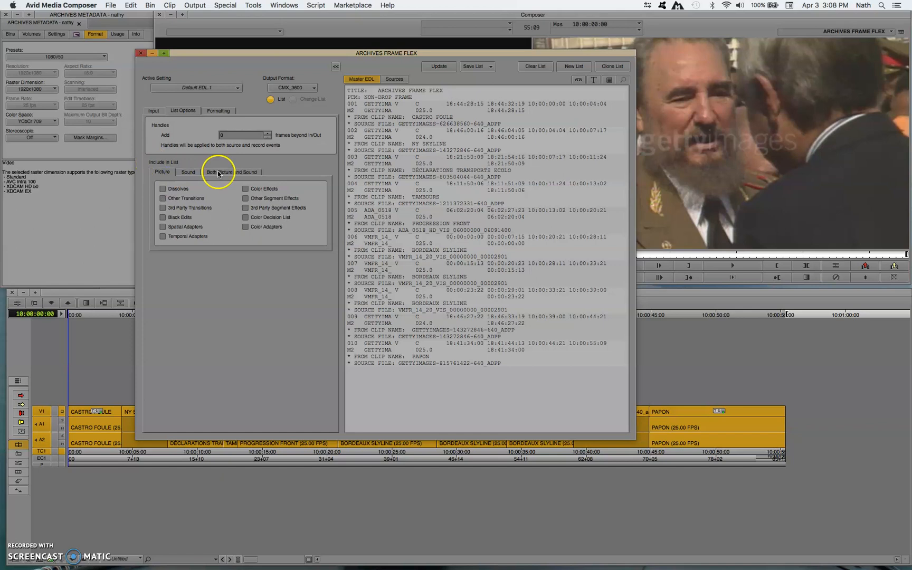
pyautogui.click(439, 66)
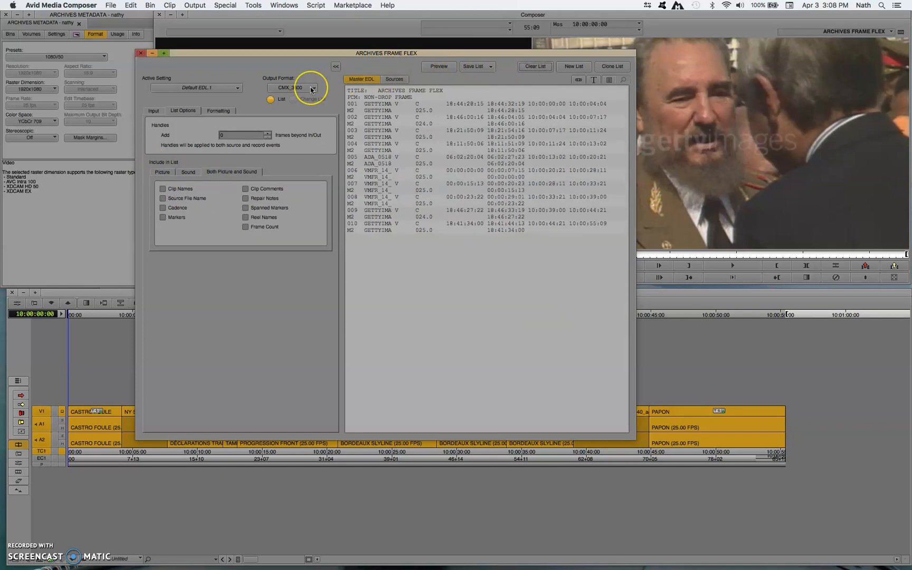
# Save the EDL to the Desktop as "ARCHIVES FRAME FLEX cmx3600.edl".
pyautogui.click(488, 67)
pyautogui.click(491, 79)
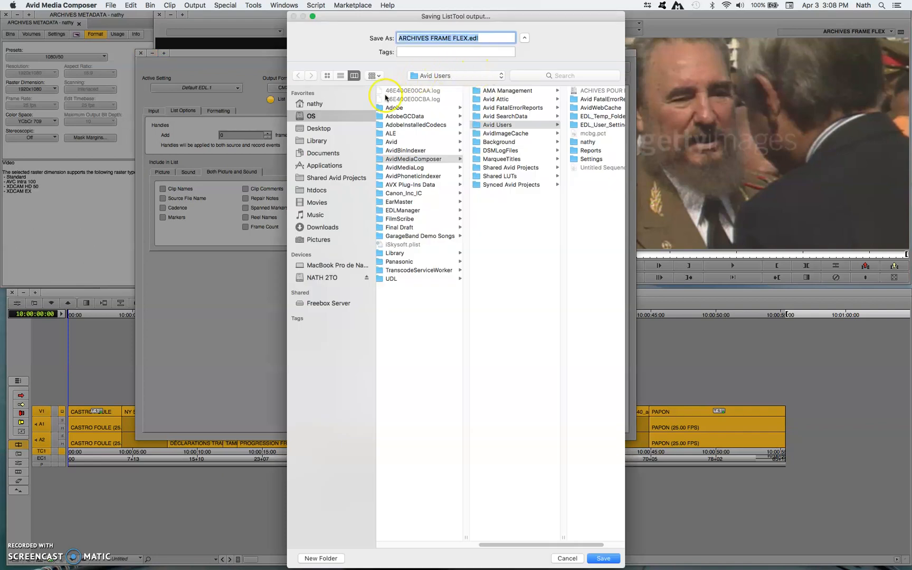
pyautogui.click(326, 118)
pyautogui.click(319, 129)
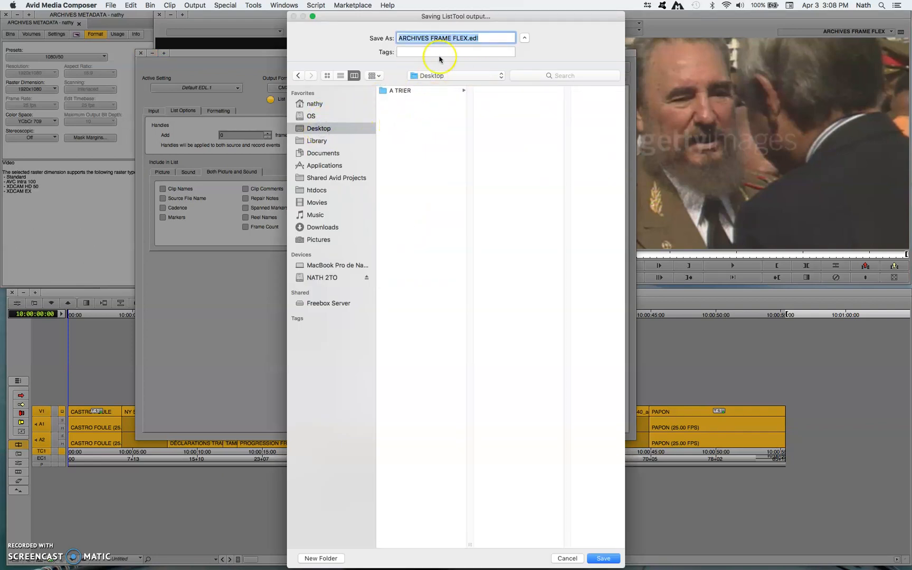
pyautogui.click(478, 38)
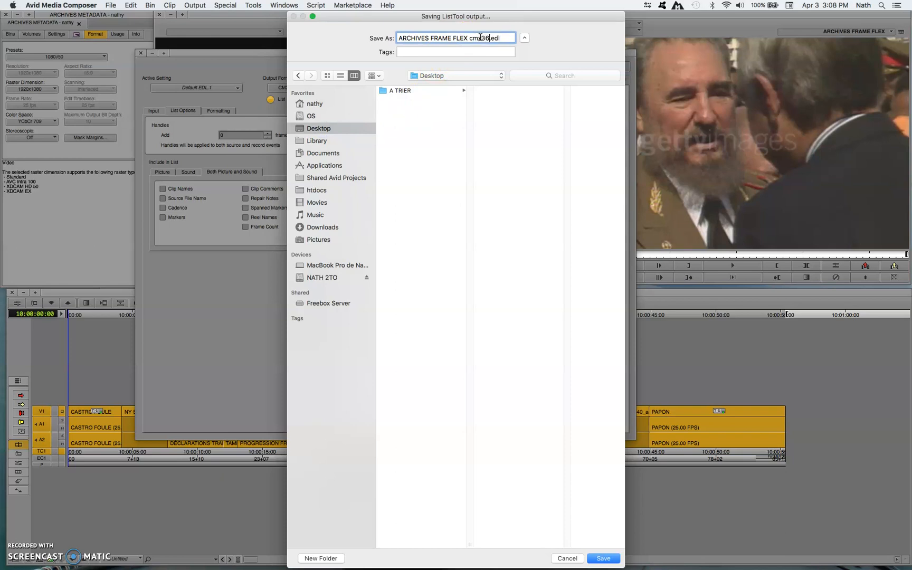
pyautogui.write('cmx3600')
pyautogui.press('Return')
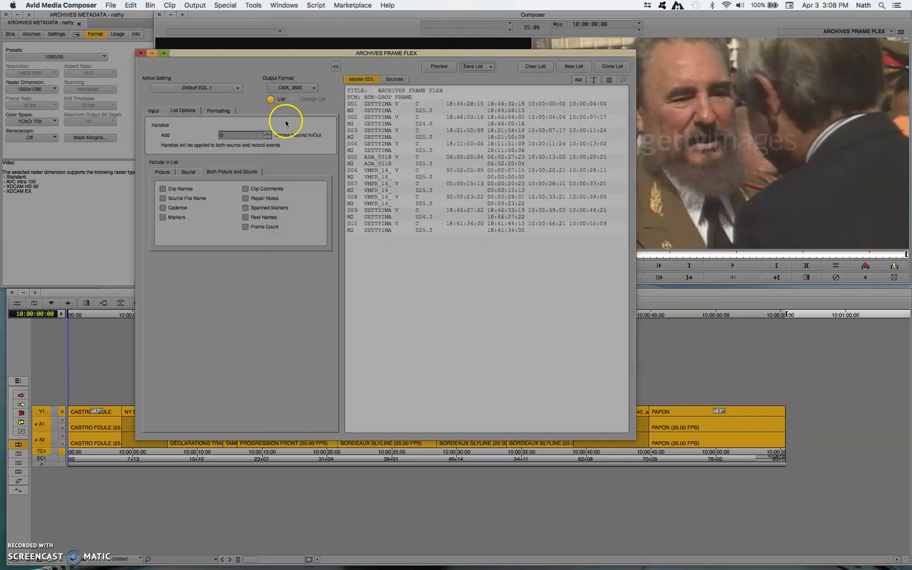
# Change the output format to File_129, generate the EDL preview and keep AUX_1_TC as the Source TC.
pyautogui.click(305, 88)
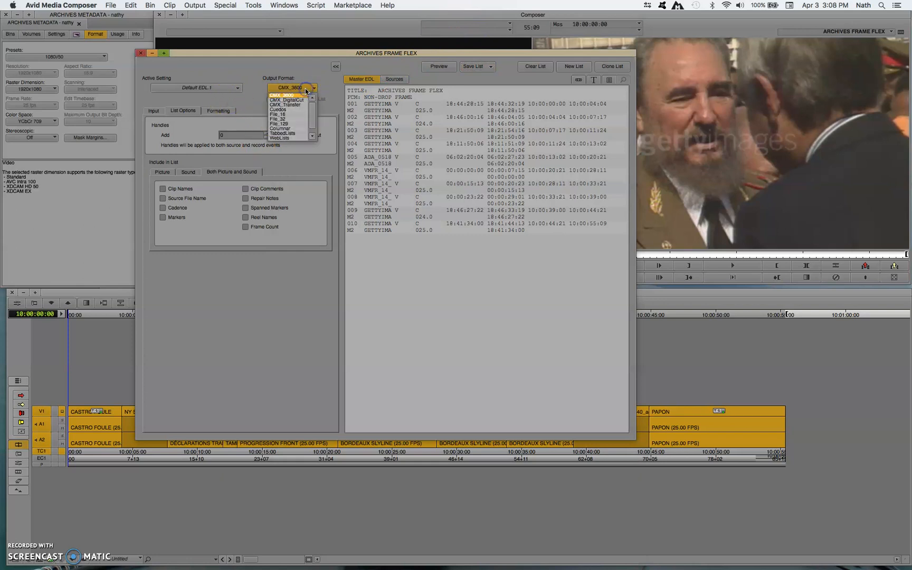
pyautogui.click(292, 125)
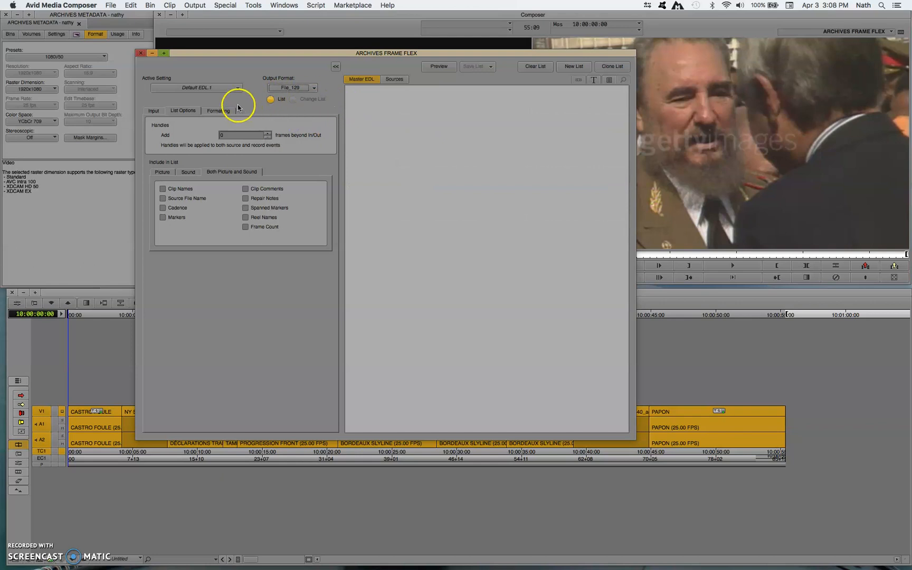
pyautogui.click(175, 110)
pyautogui.click(217, 110)
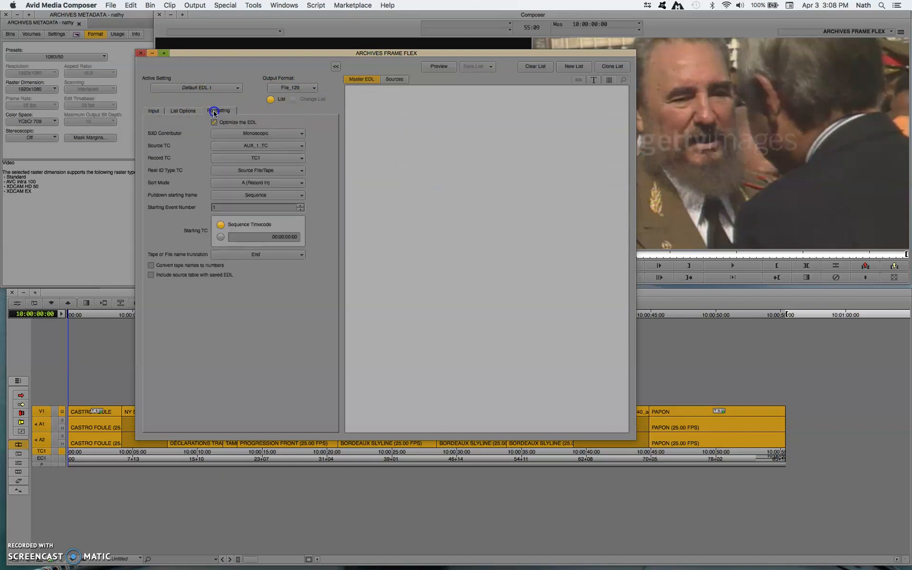
pyautogui.click(442, 67)
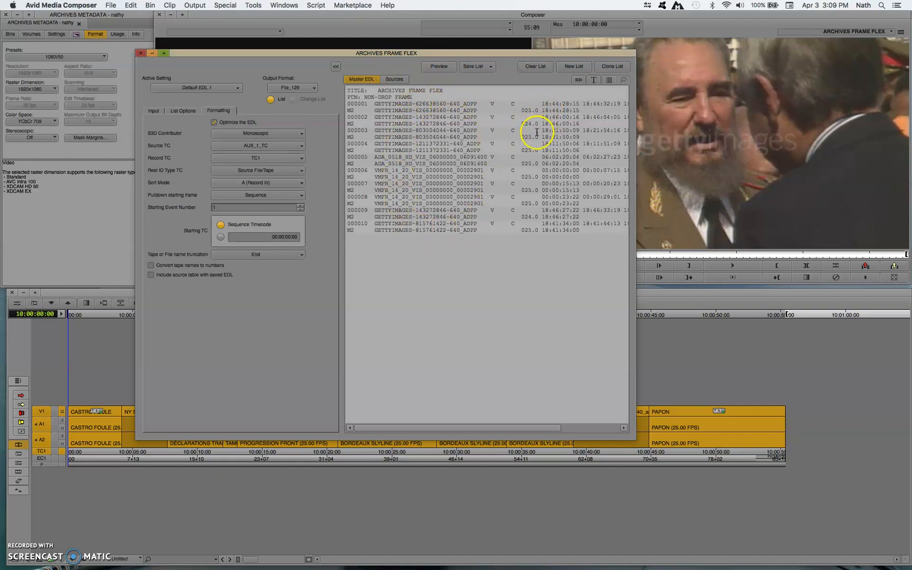
pyautogui.hscroll(5, 538, 131)
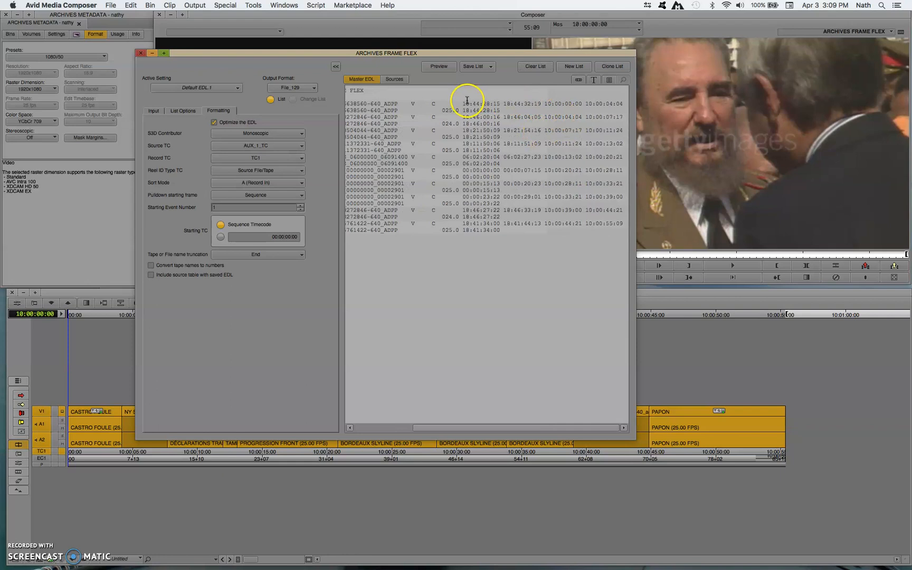
pyautogui.click(253, 147)
pyautogui.click(288, 147)
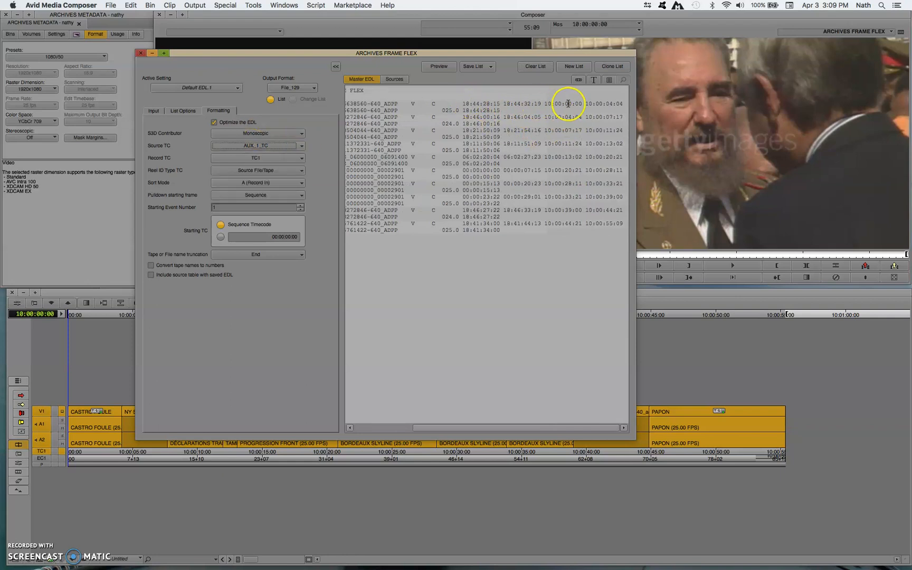
# Save the File_129 EDL to the Desktop as "ARCHIVES FRAME FLEX 129.edl".
pyautogui.click(483, 66)
pyautogui.click(486, 79)
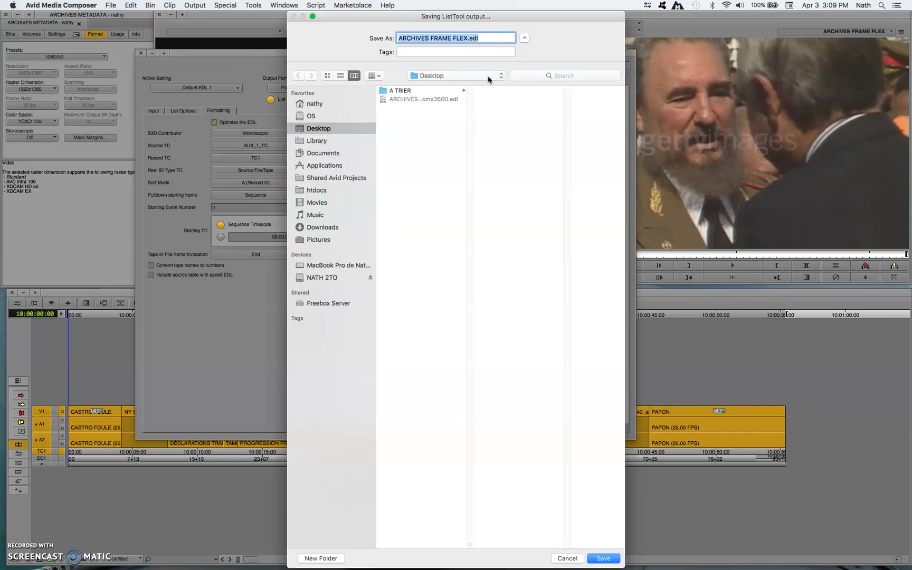
pyautogui.click(475, 39)
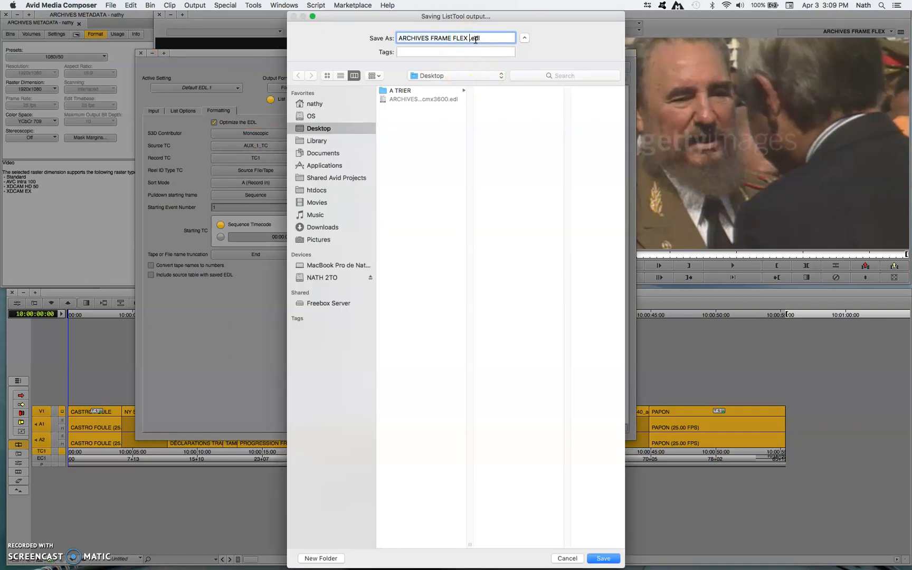
pyautogui.press('Return')
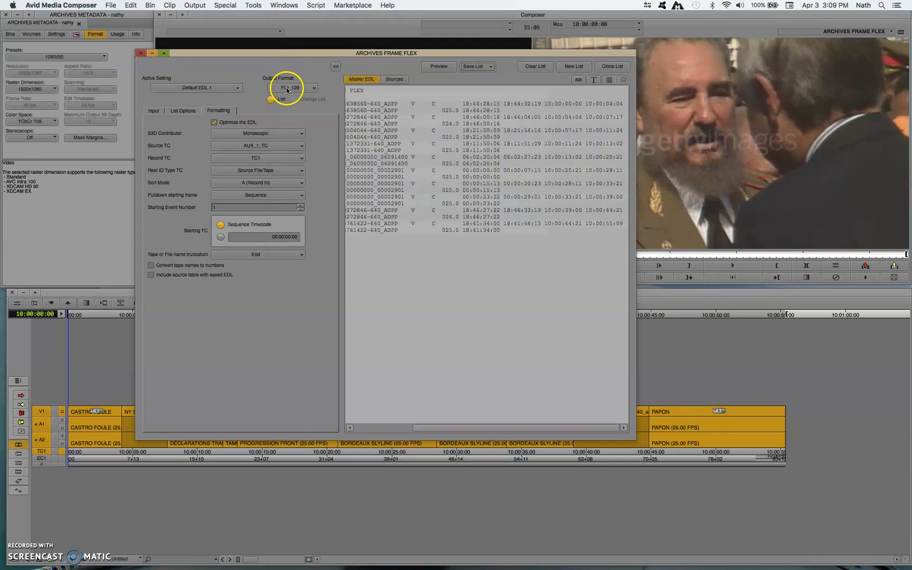
# Change the output format to Columnar, review the assemble list's column options and generate the list preview.
pyautogui.click(287, 87)
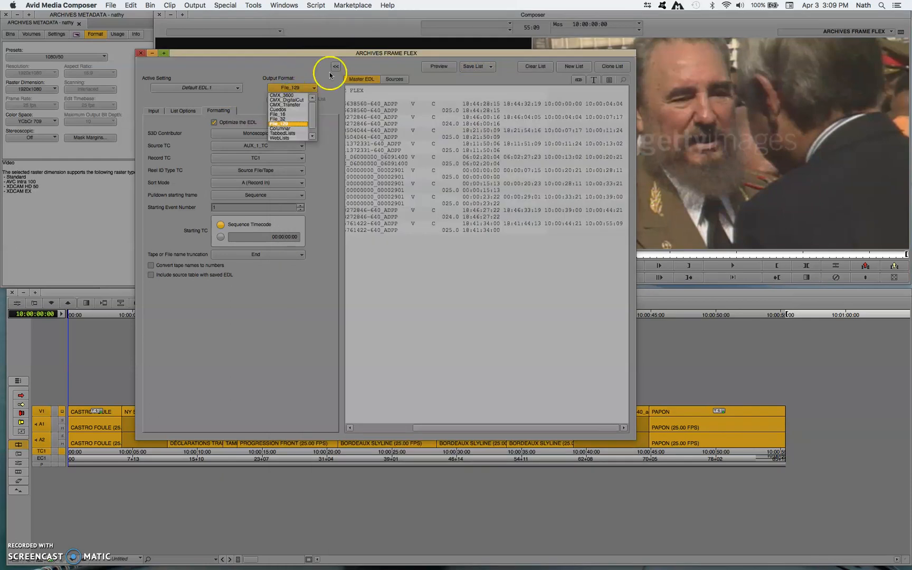
pyautogui.click(284, 128)
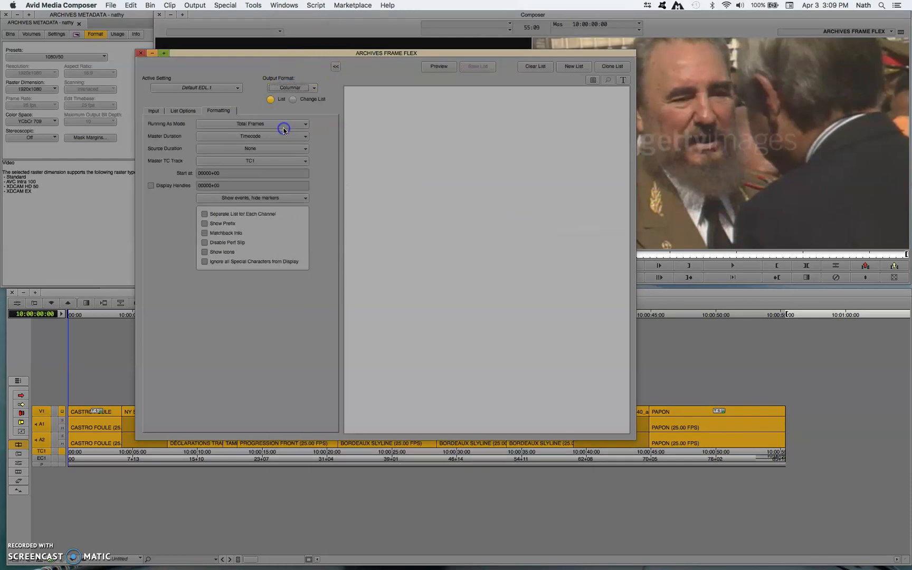
pyautogui.click(153, 112)
pyautogui.click(175, 113)
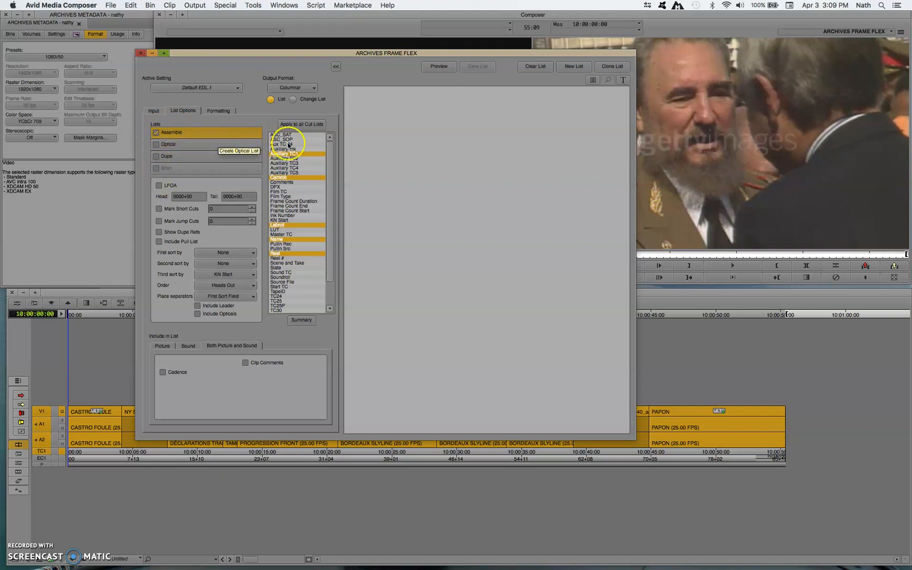
pyautogui.moveTo(328, 151)
pyautogui.mouseDown()
pyautogui.moveTo(325, 187)
pyautogui.moveTo(332, 143)
pyautogui.mouseUp()
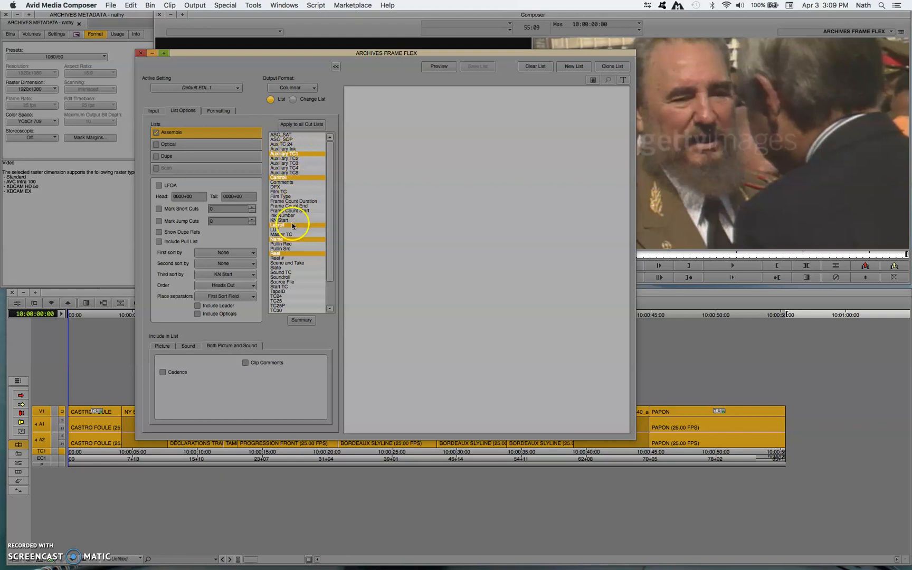
pyautogui.moveTo(327, 256); pyautogui.dragTo(339, 189)
pyautogui.click(441, 69)
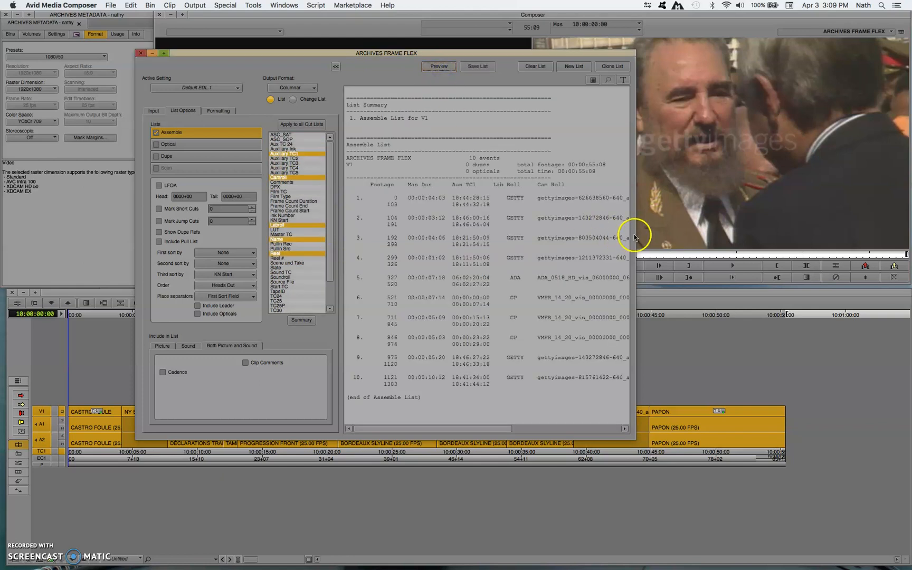
# Widen the list window, remove the Reel column from the assemble list and refresh the preview.
pyautogui.moveTo(634, 234); pyautogui.dragTo(801, 234)
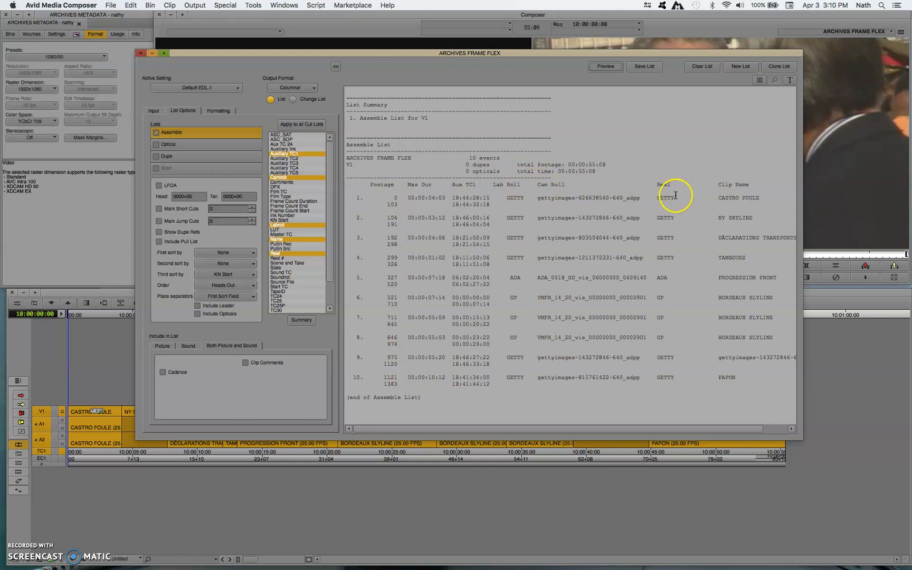
pyautogui.click(298, 253)
pyautogui.click(606, 67)
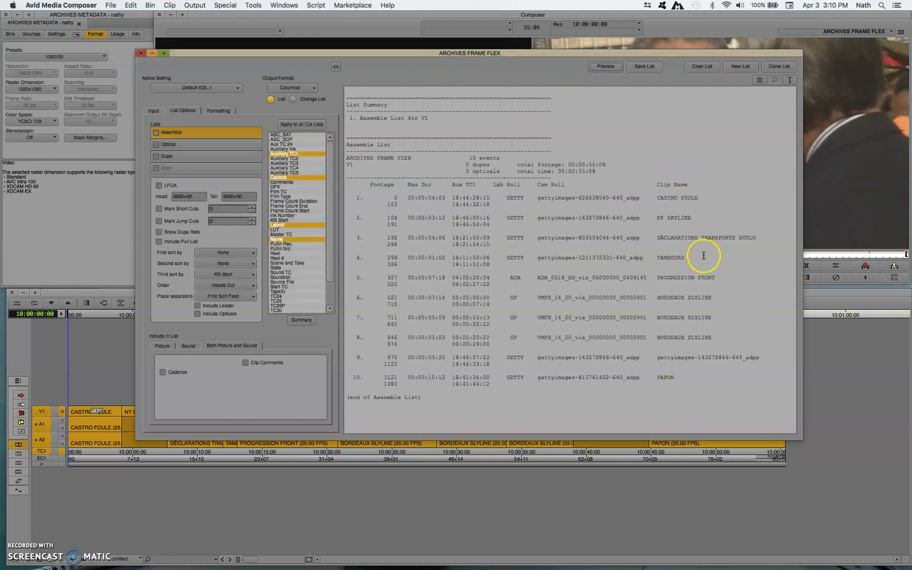
# Save the columnar list to the Desktop as "ARCHIVES FRAME FLEX column.txt".
pyautogui.click(647, 69)
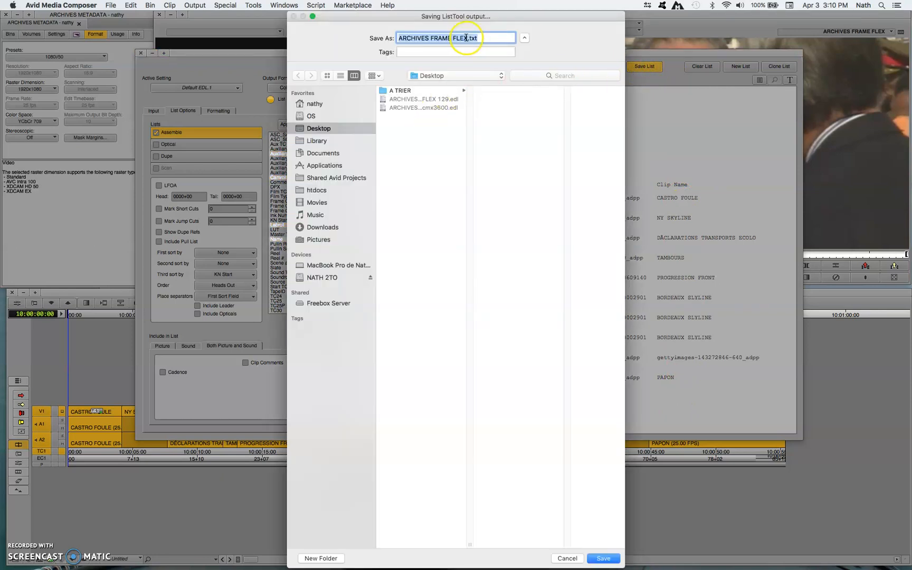
pyautogui.click(467, 38)
pyautogui.write('column')
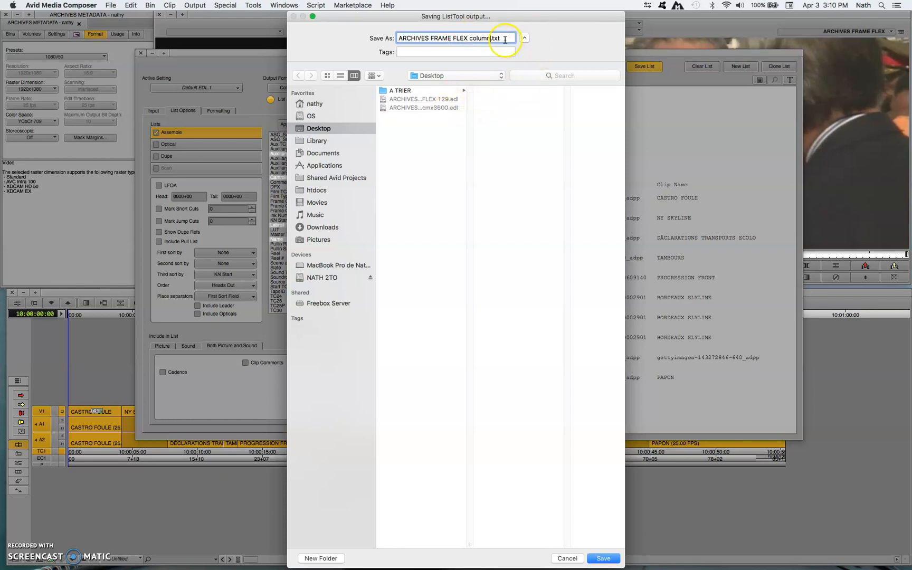
pyautogui.click(603, 558)
pyautogui.click(232, 56)
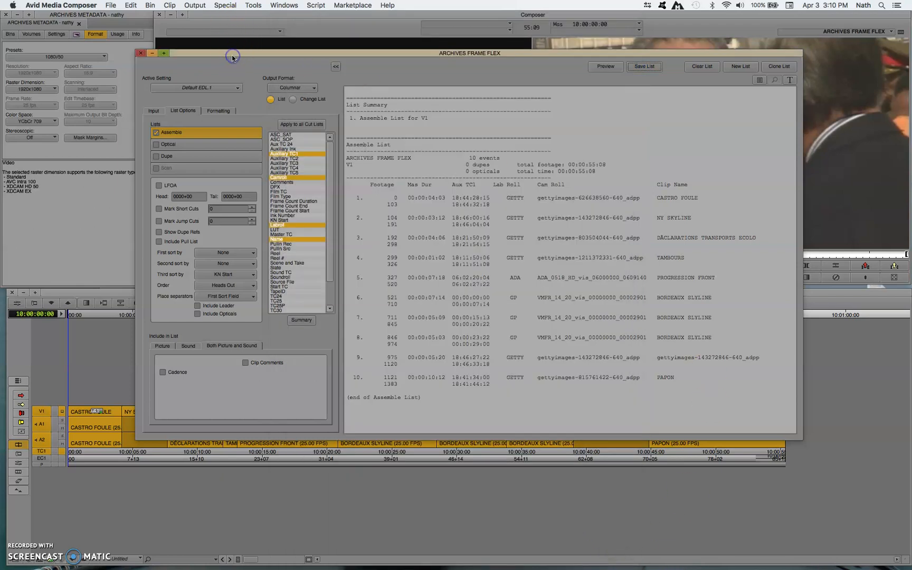